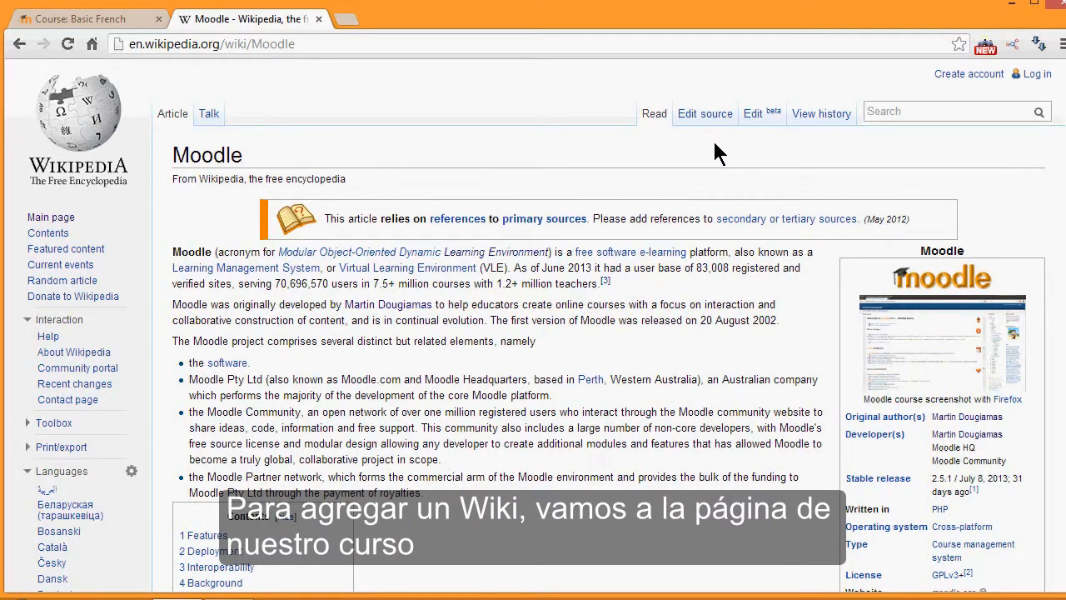
- Switch to the Basic French course page and turn on course editing
click(88, 23)
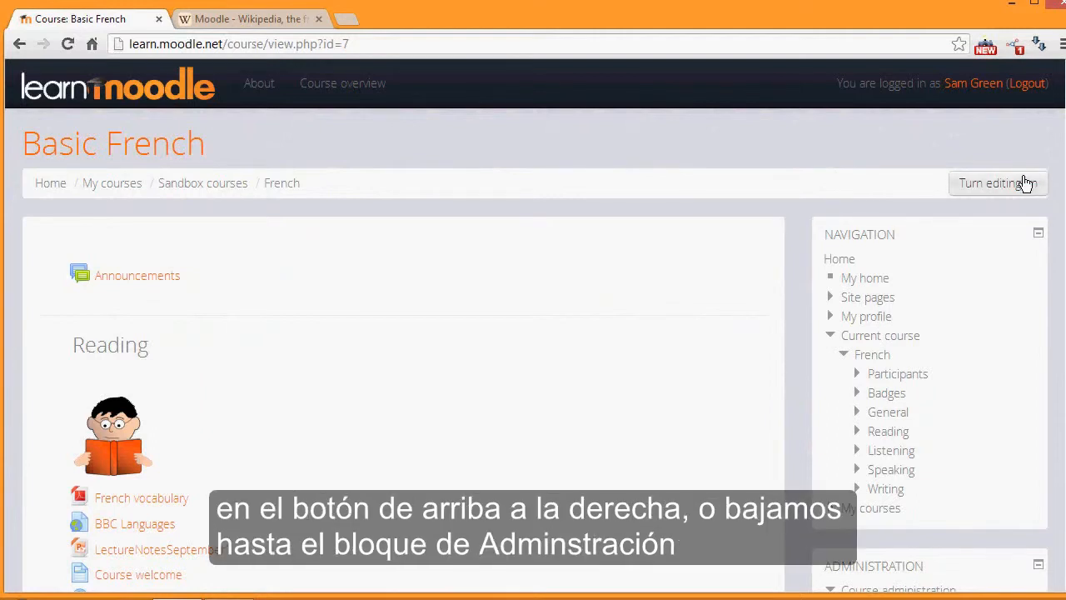
scroll(535, 351, down, 3)
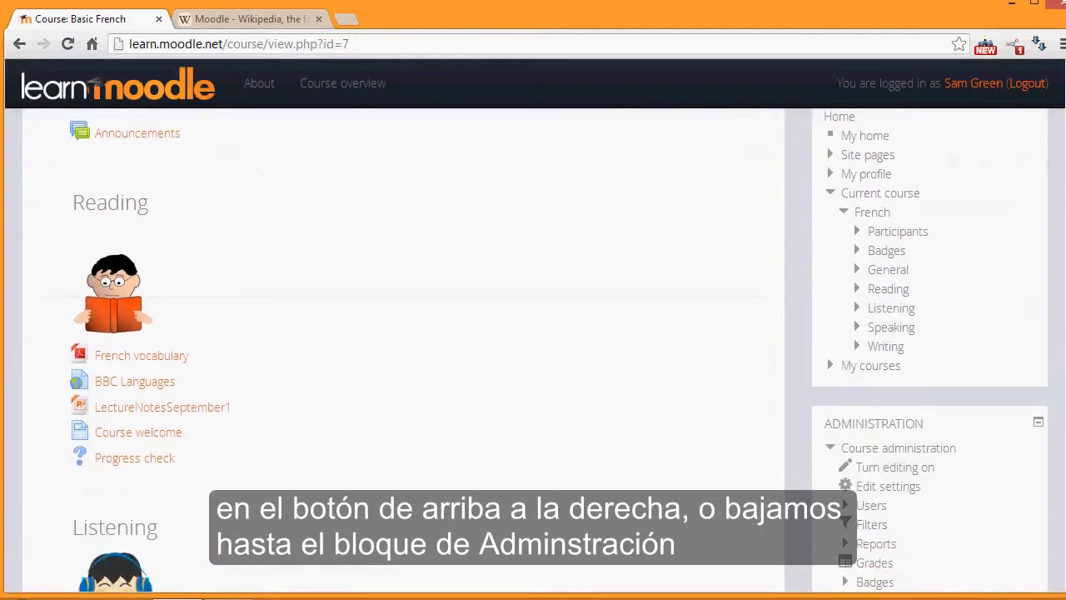
click(894, 471)
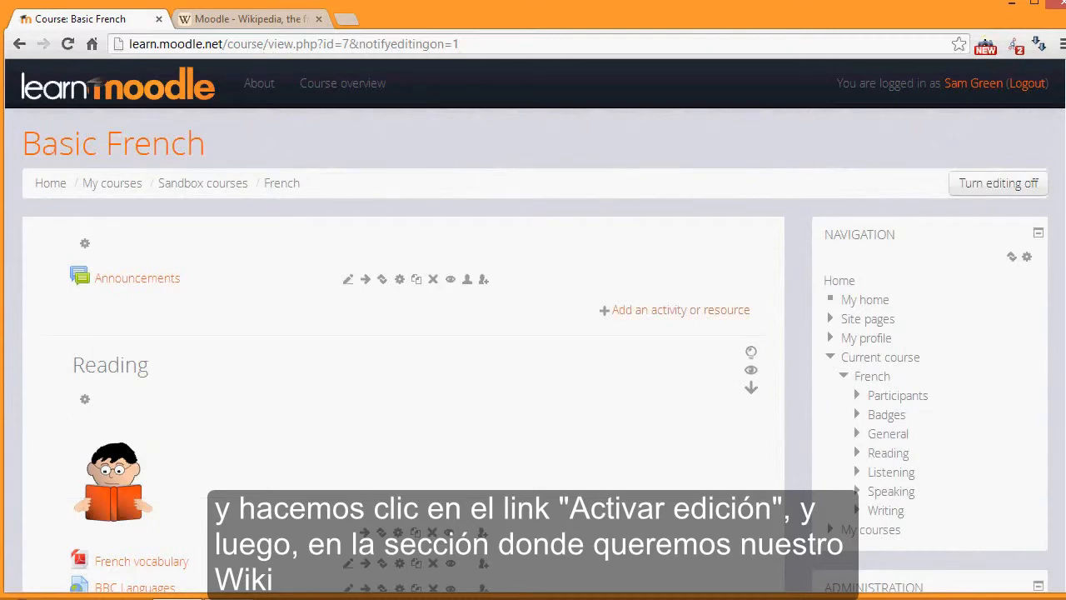
- Add a new Wiki activity to the Writing section of the course
scroll(1064, 501, down, 10)
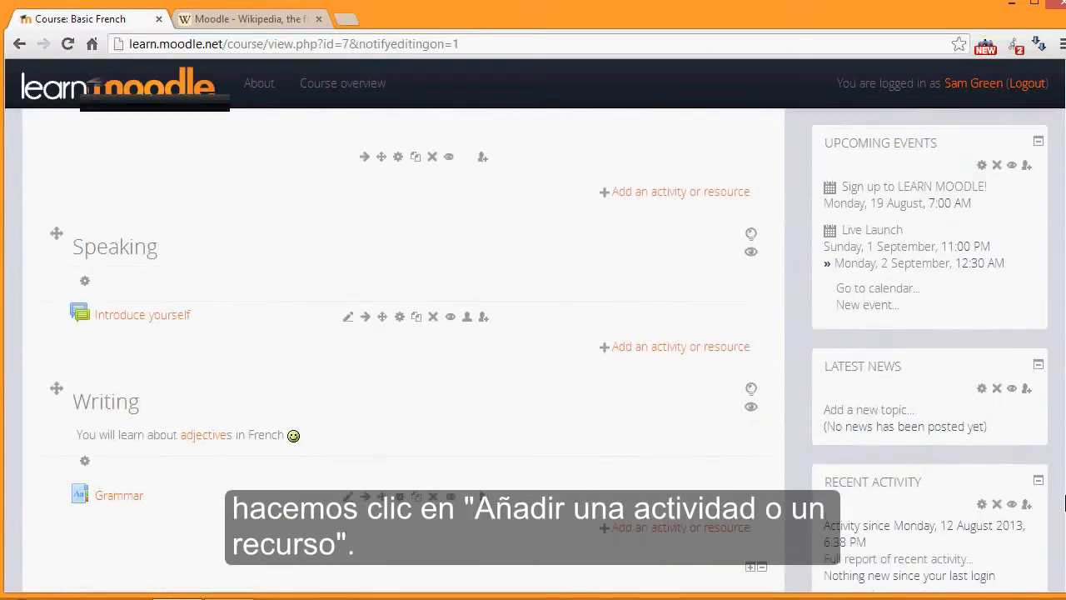
scroll(1064, 501, down, 2)
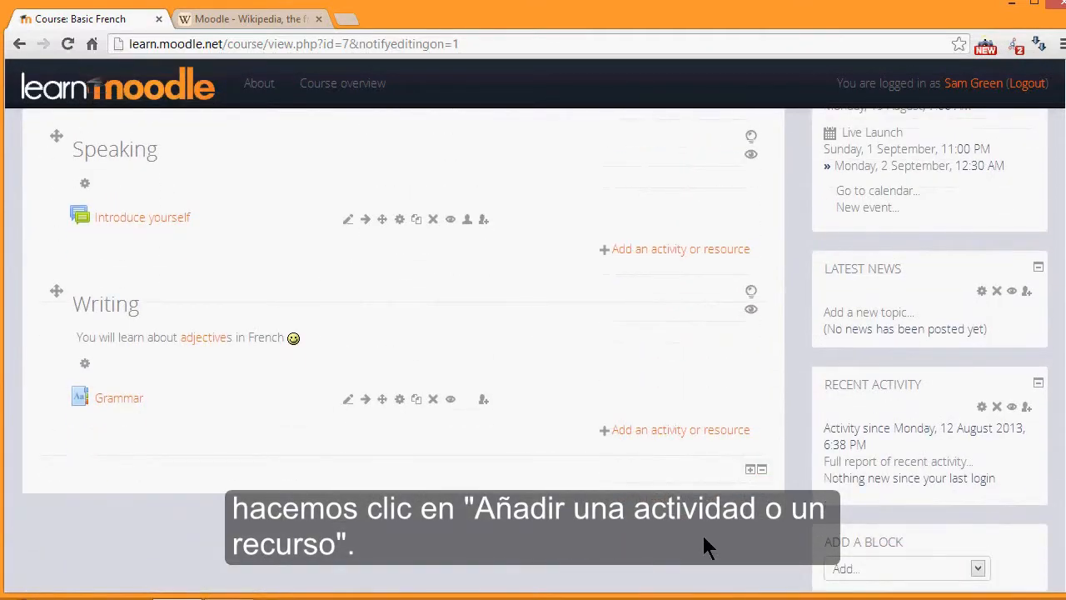
click(666, 435)
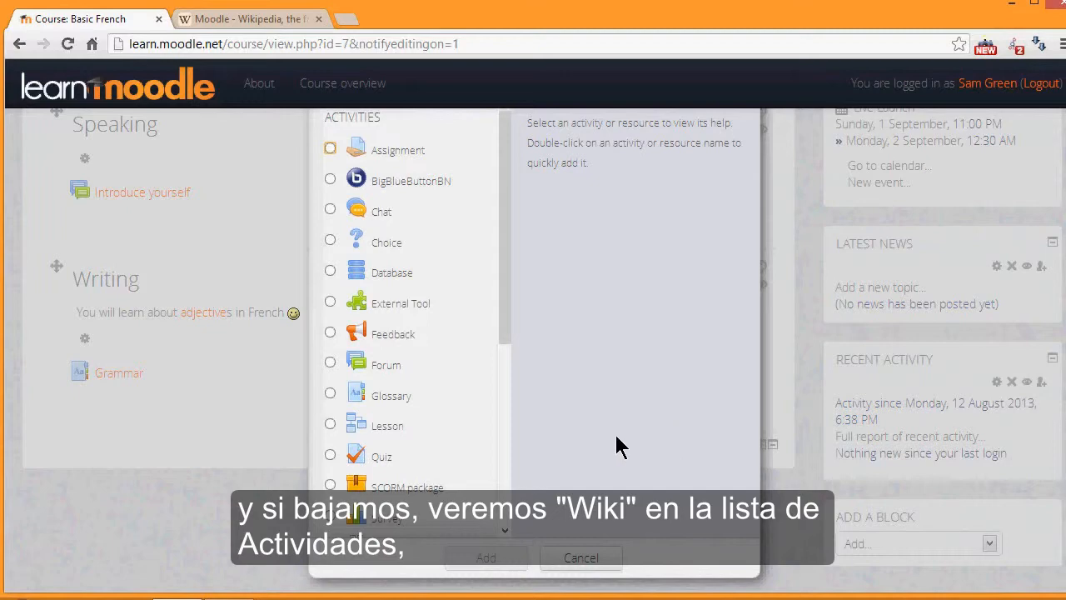
drag(509, 352, 509, 414)
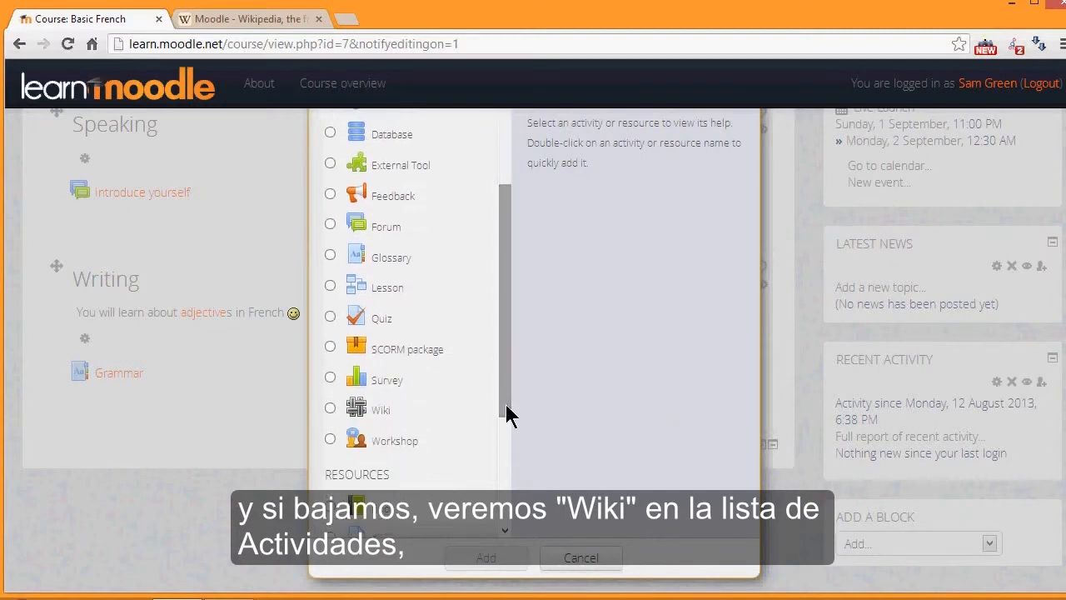
click(330, 409)
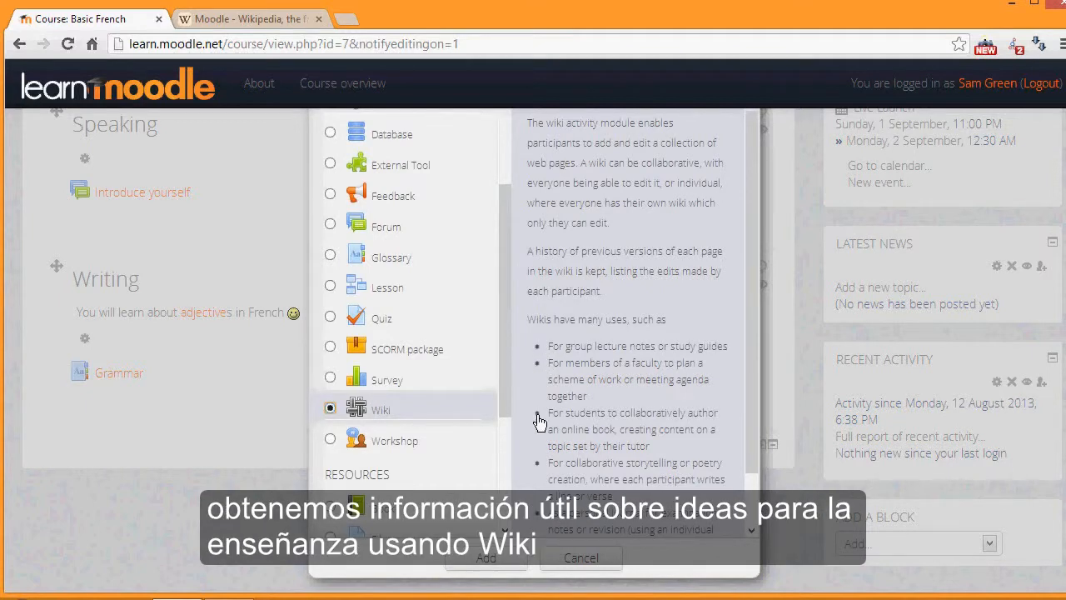
click(485, 558)
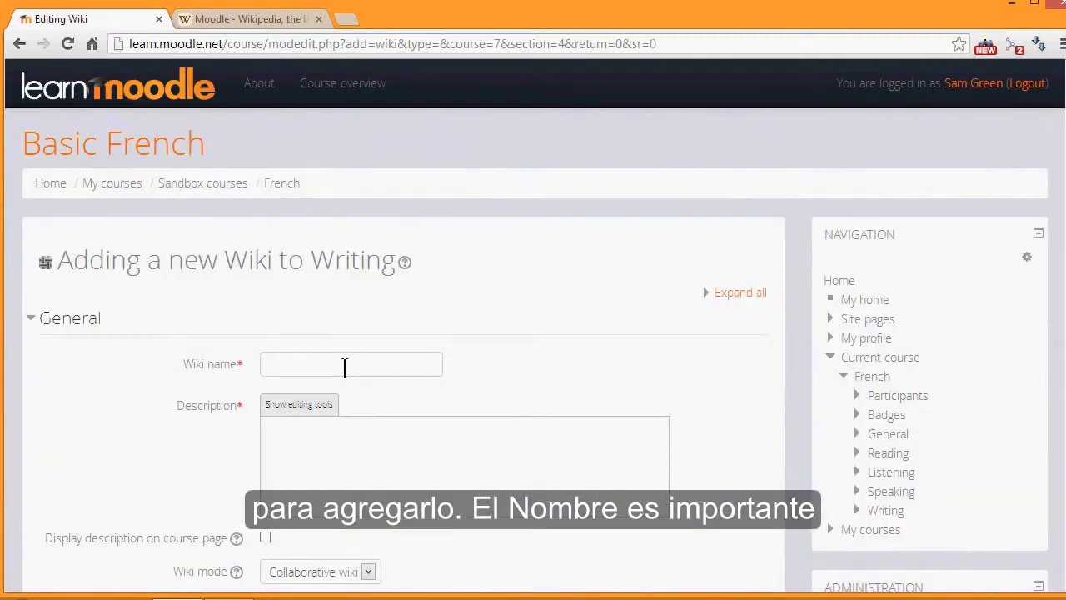
- Name the wiki "Share your sites!" with description "Add to the pages of this wiki any useful sites you think will help others with the 4 key skills"
click(343, 366)
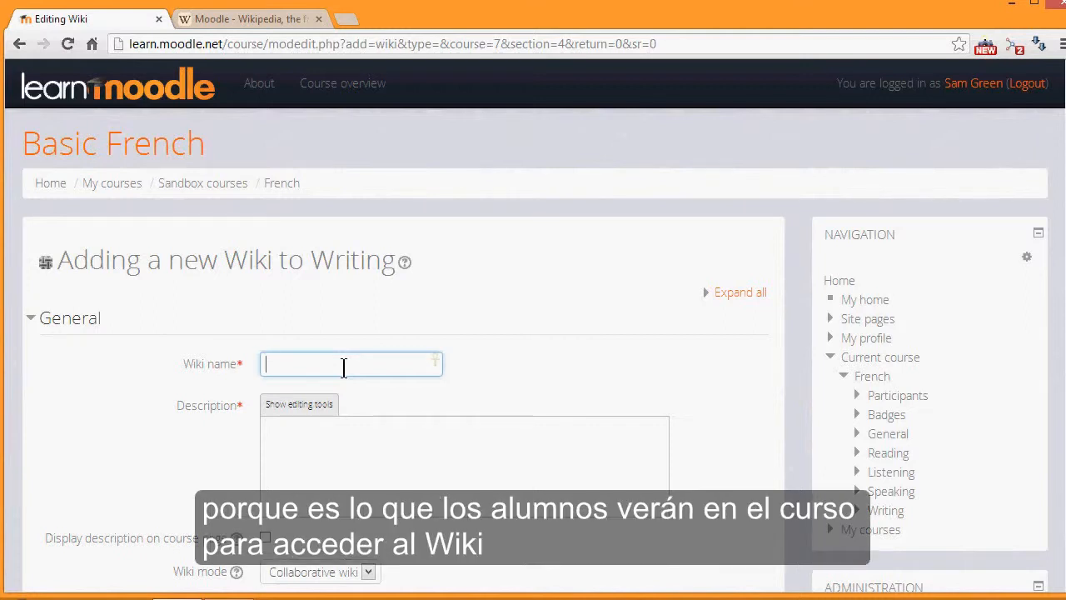
text(Share your s)
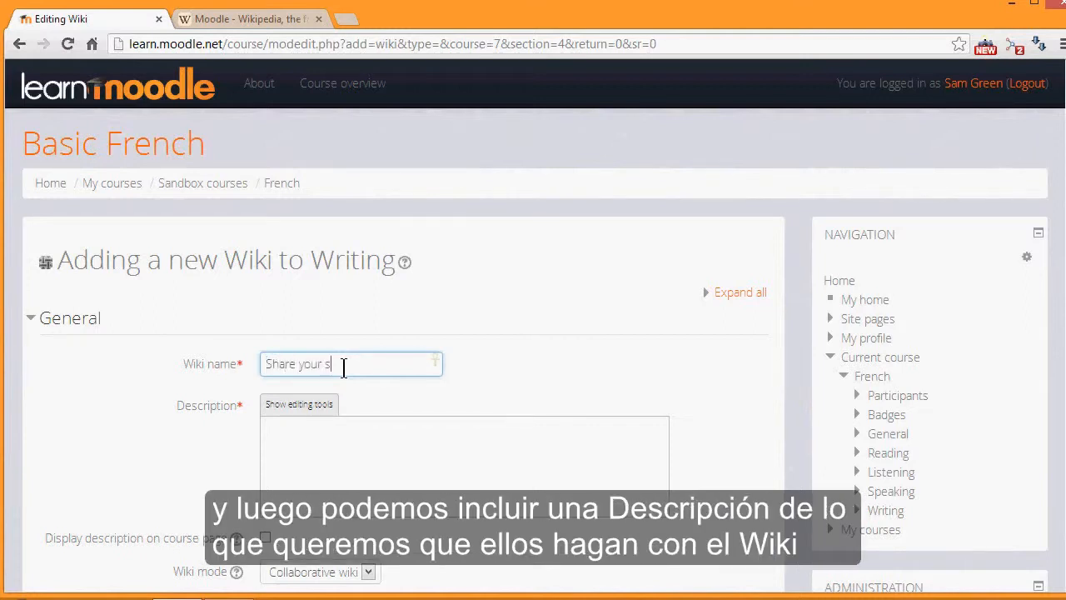
text(ites!)
click(333, 448)
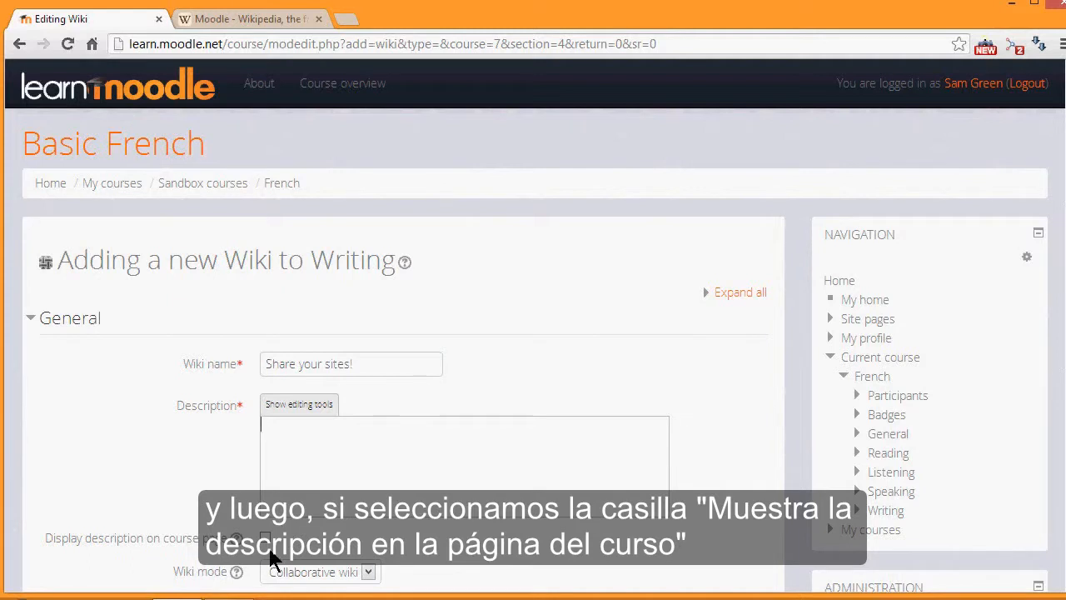
text(Add to the pages of this wiki any useful sites you think will help others with the 4 key skills)
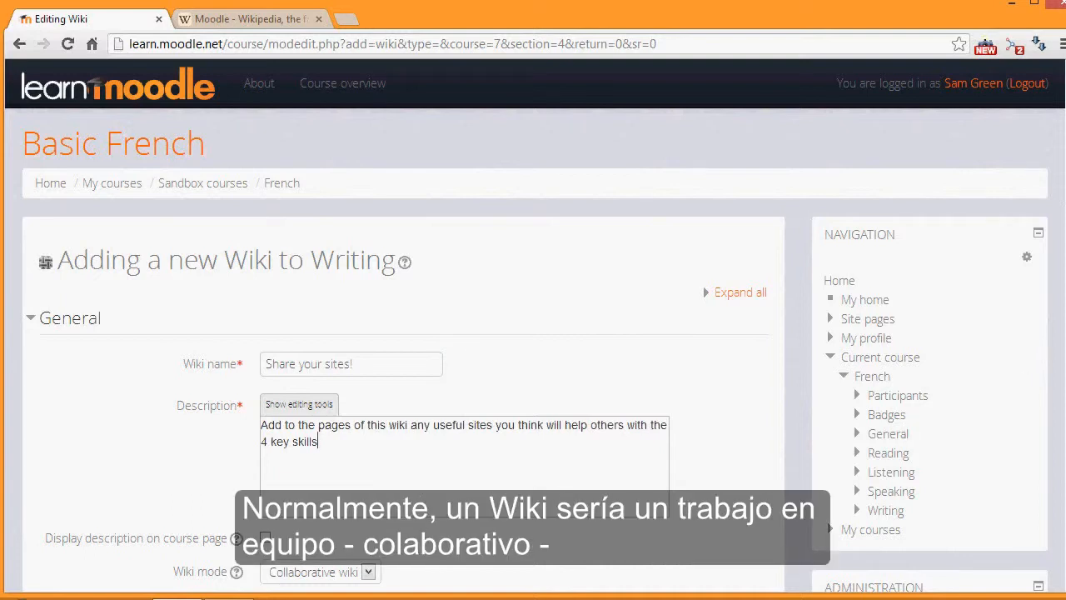
- Keep the wiki mode as Collaborative wiki and name the first page "Useful Language Sites"
scroll(518, 483, down, 1)
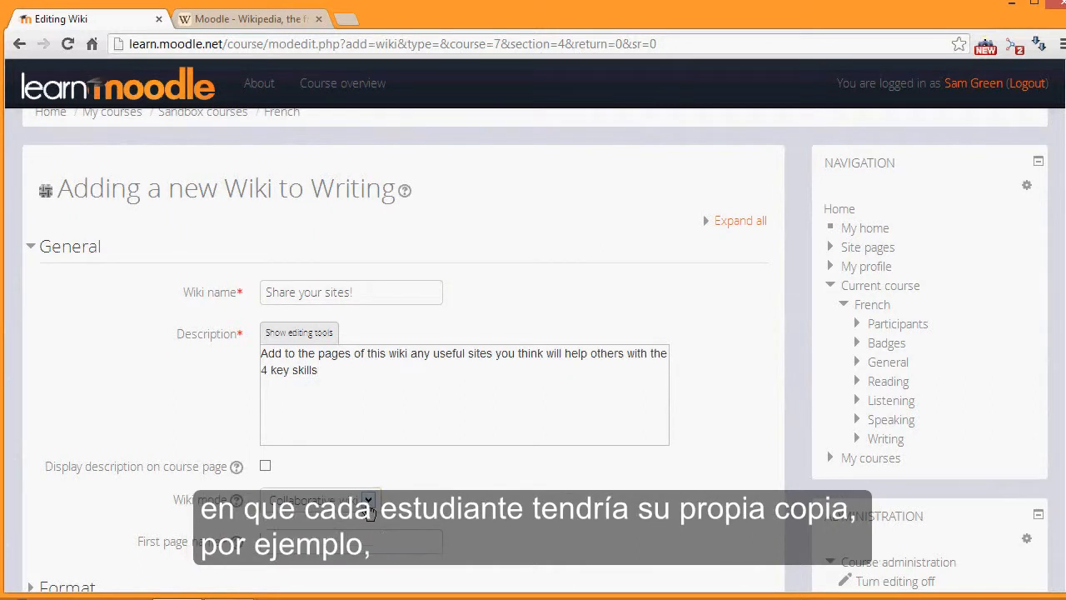
click(369, 504)
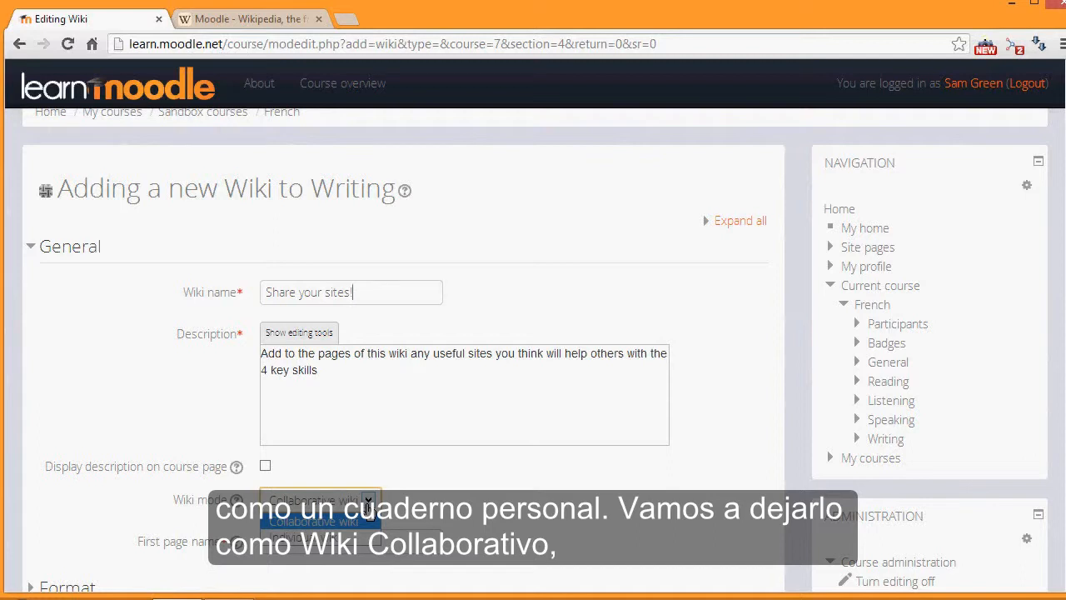
click(369, 509)
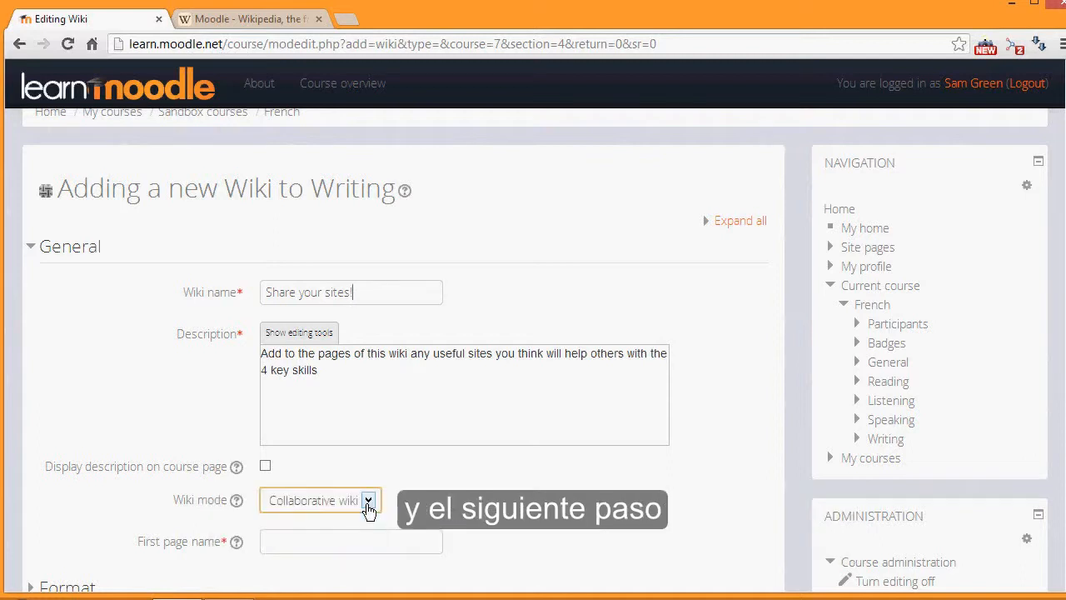
scroll(535, 351, down, 1)
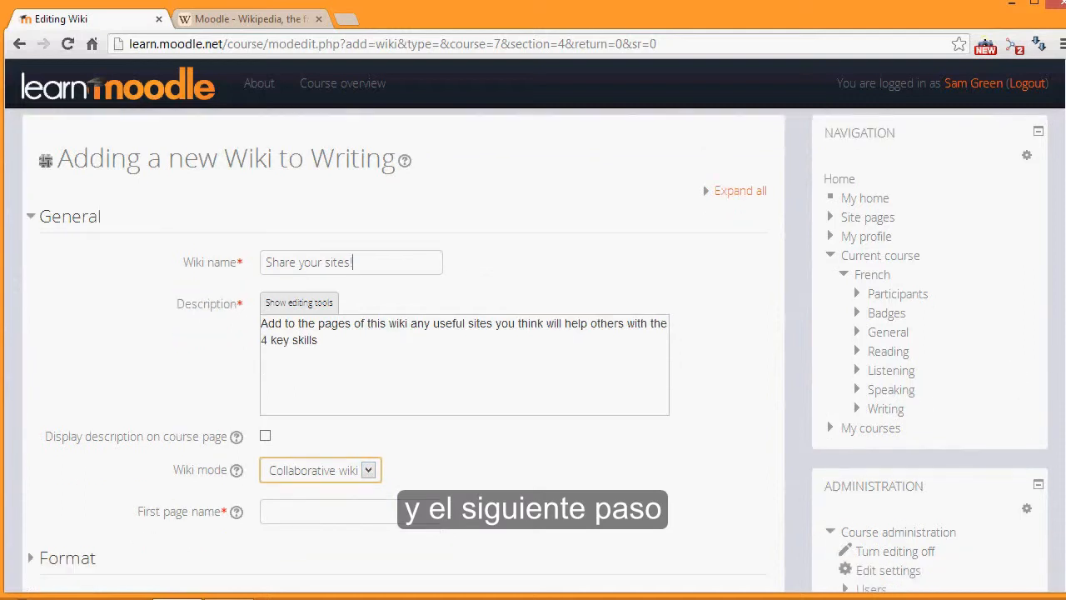
scroll(535, 350, down, 3)
click(398, 395)
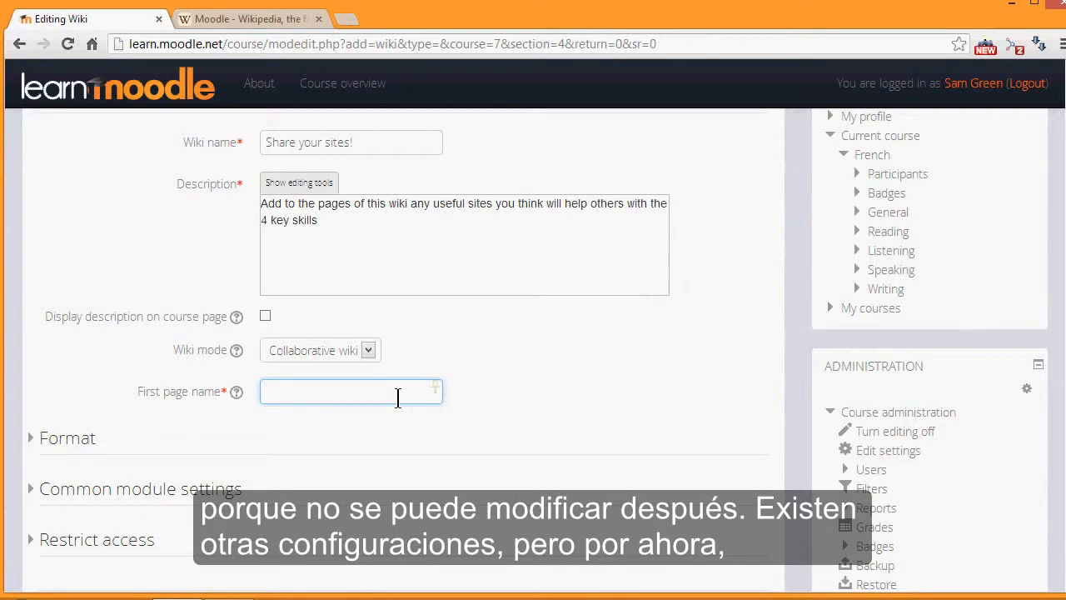
text(Useful Language Sites)
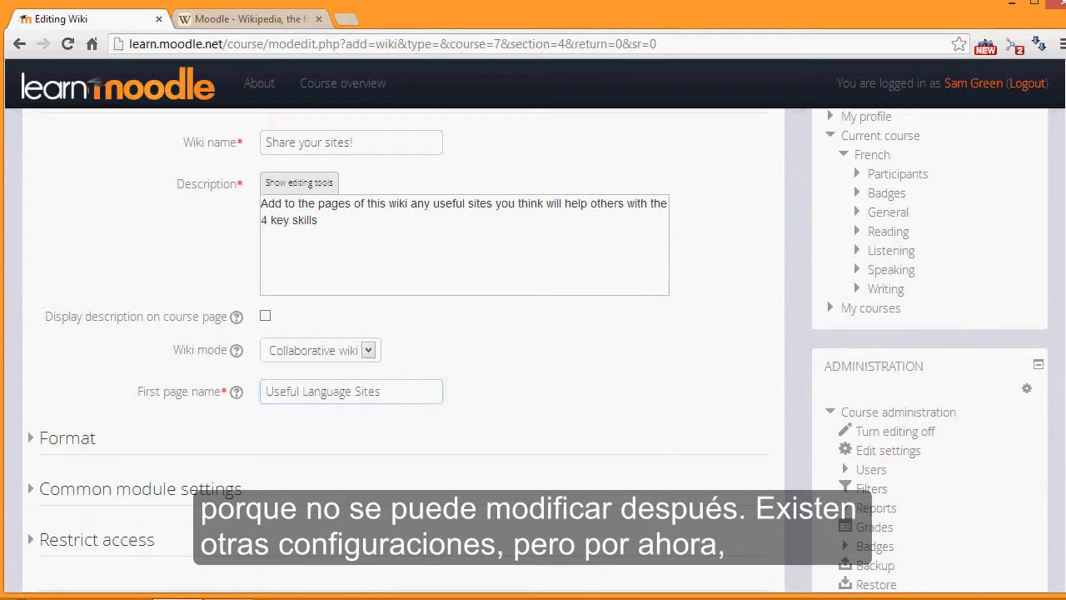
- Save and display the wiki, and create its first page in HTML format
scroll(516, 515, down, 3)
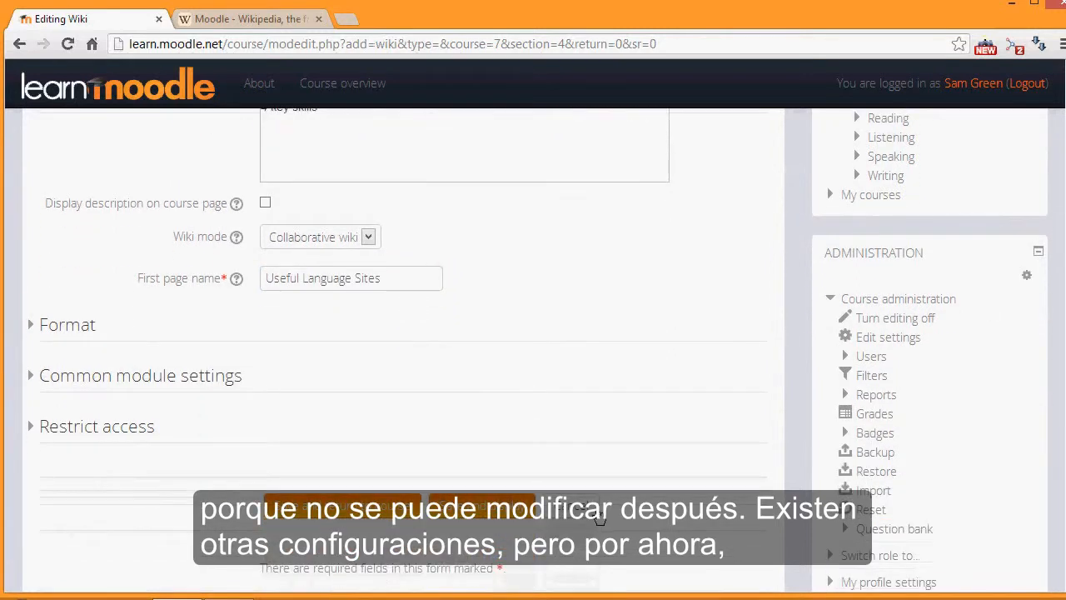
click(514, 514)
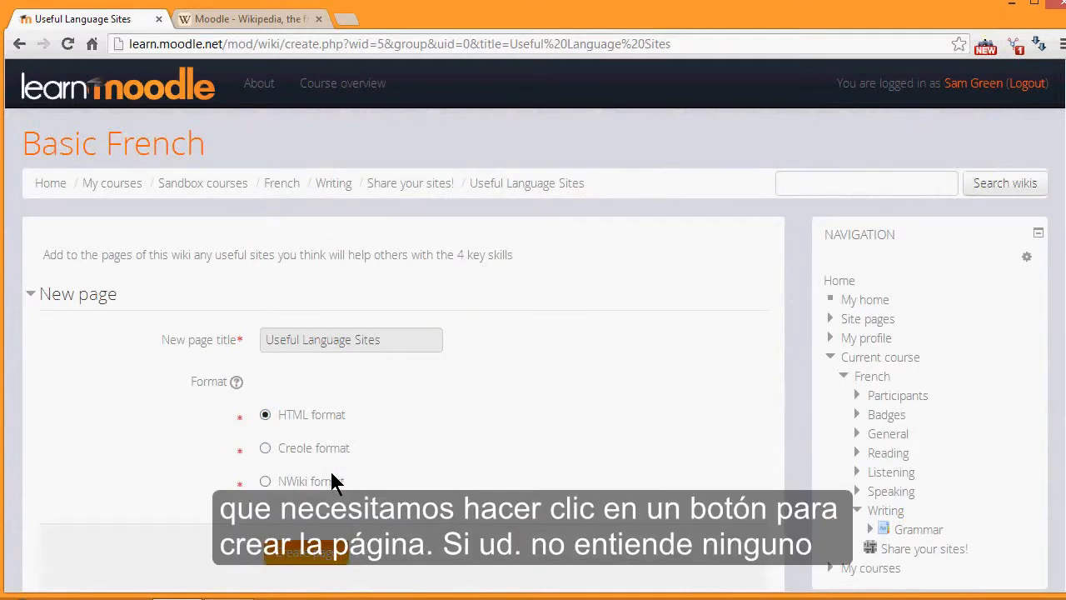
click(321, 553)
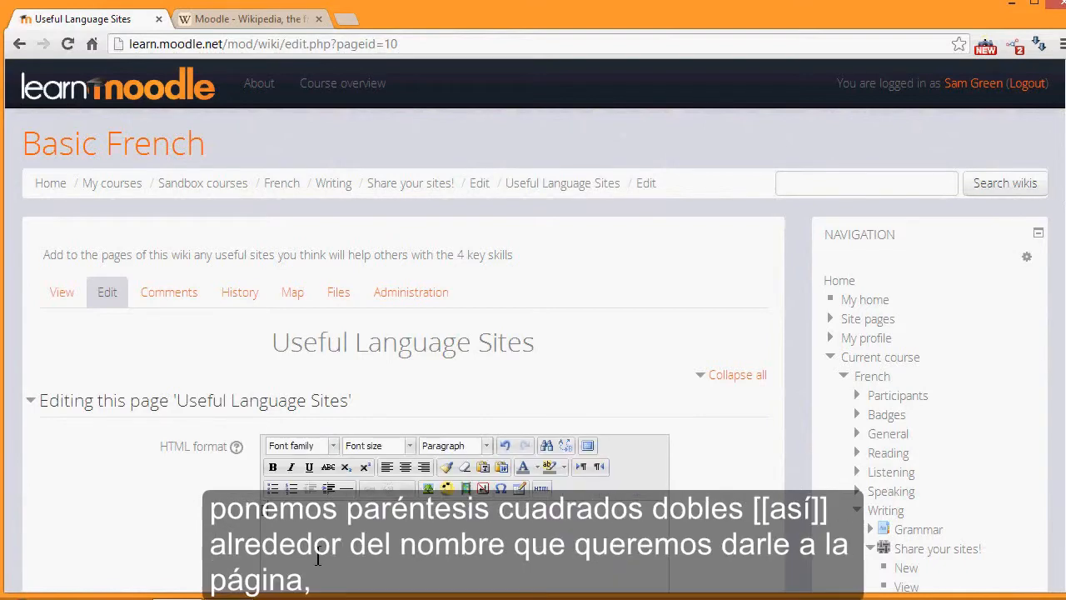
- Enter the page links [[Reading]] and [[Listening]] on separate lines of the Useful Language Sites page and save it
text(Reading]])
key(Return)
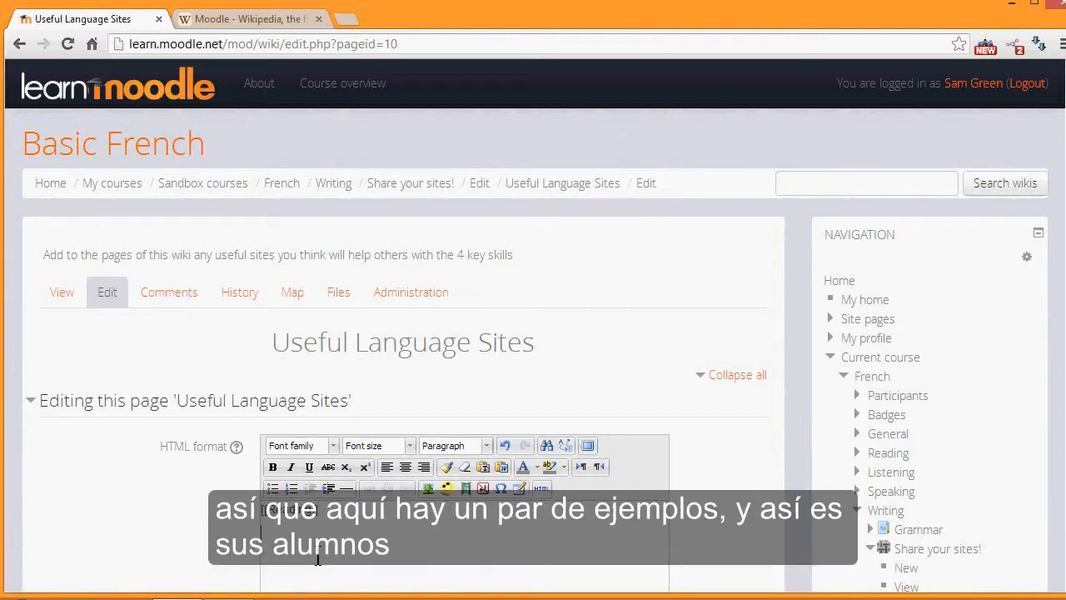
text([[Listening]])
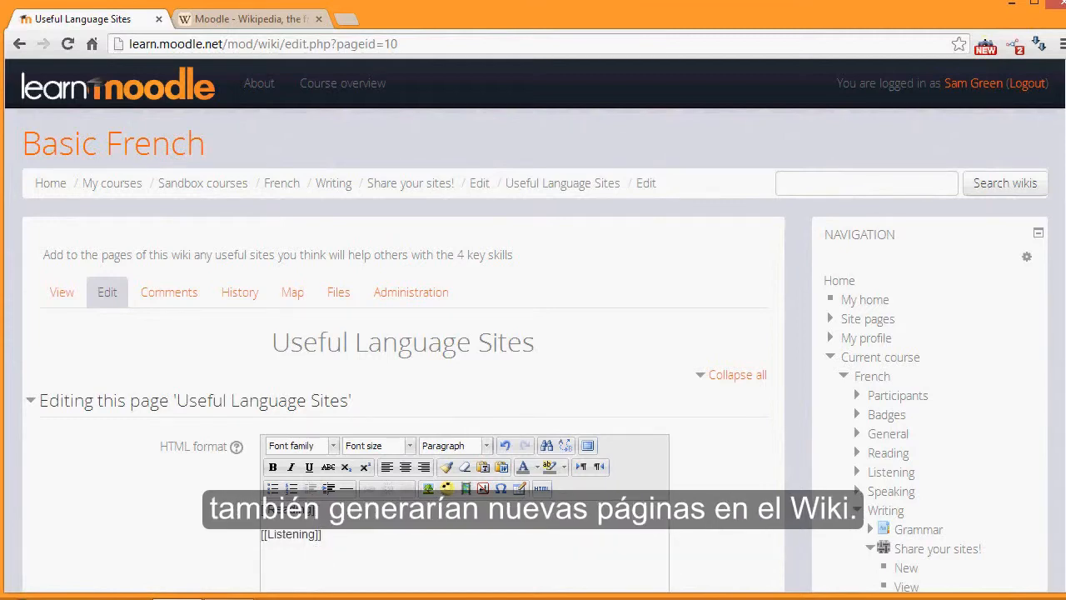
scroll(497, 358, down, 4)
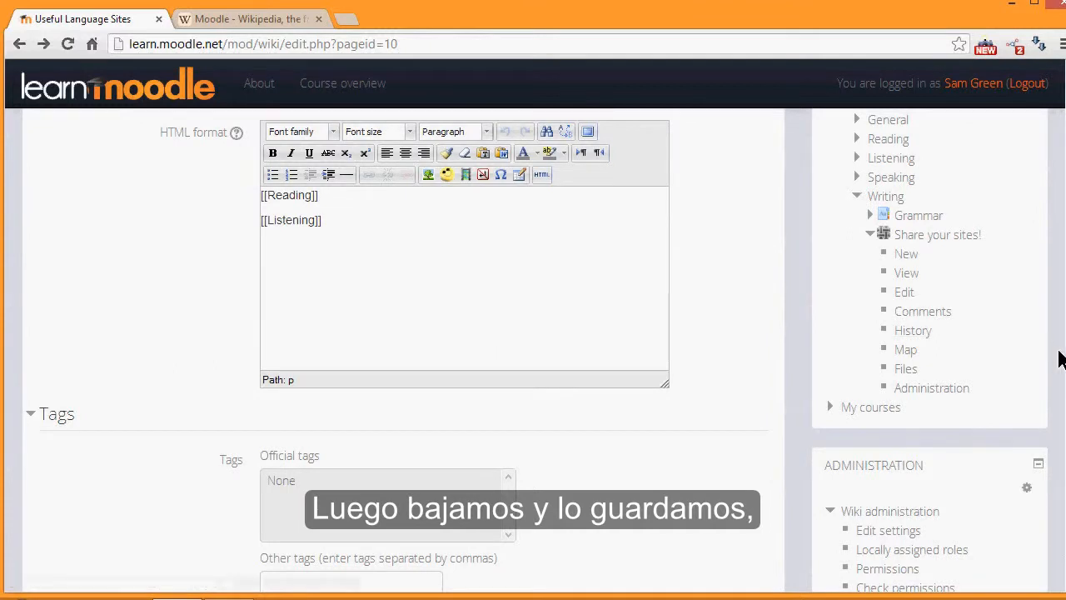
scroll(533, 350, down, 3)
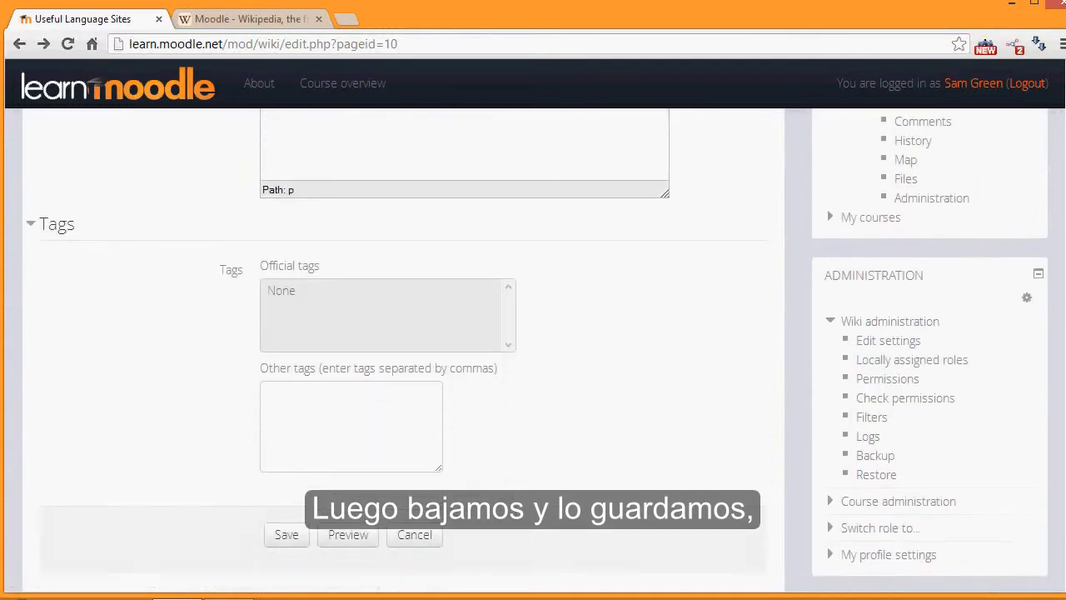
click(288, 536)
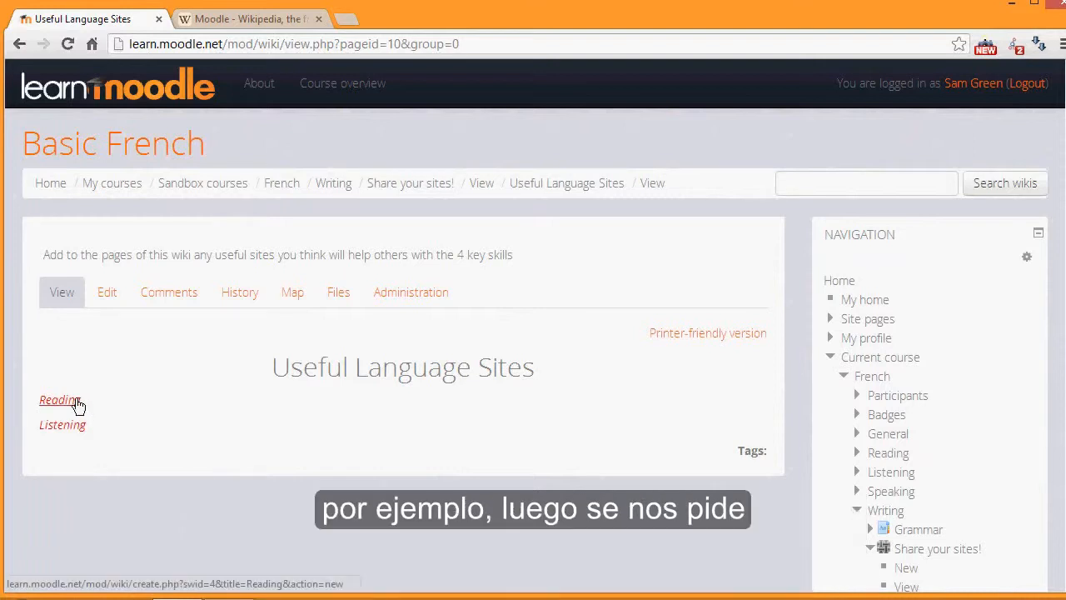
- Create the linked Reading page in HTML format with the text "Good sites for practising reading" and save it
click(58, 400)
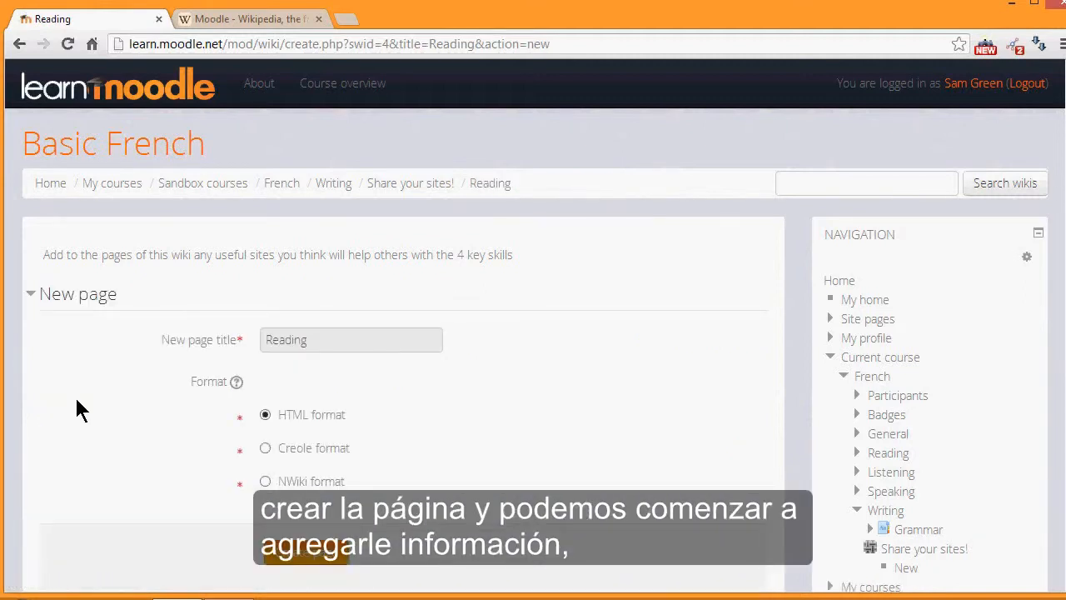
click(299, 554)
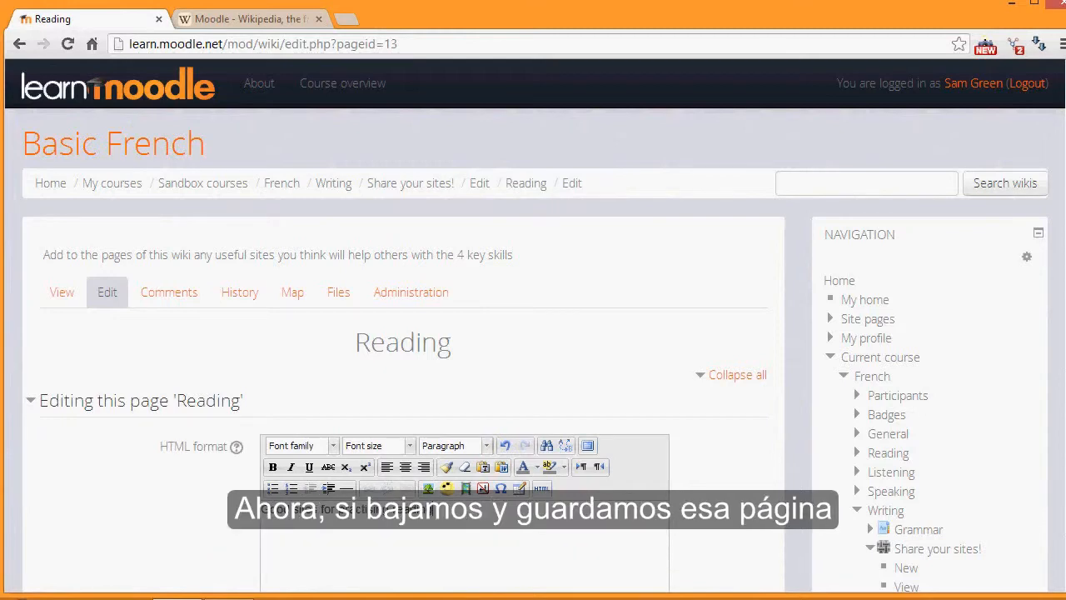
scroll(533, 350, down, 5)
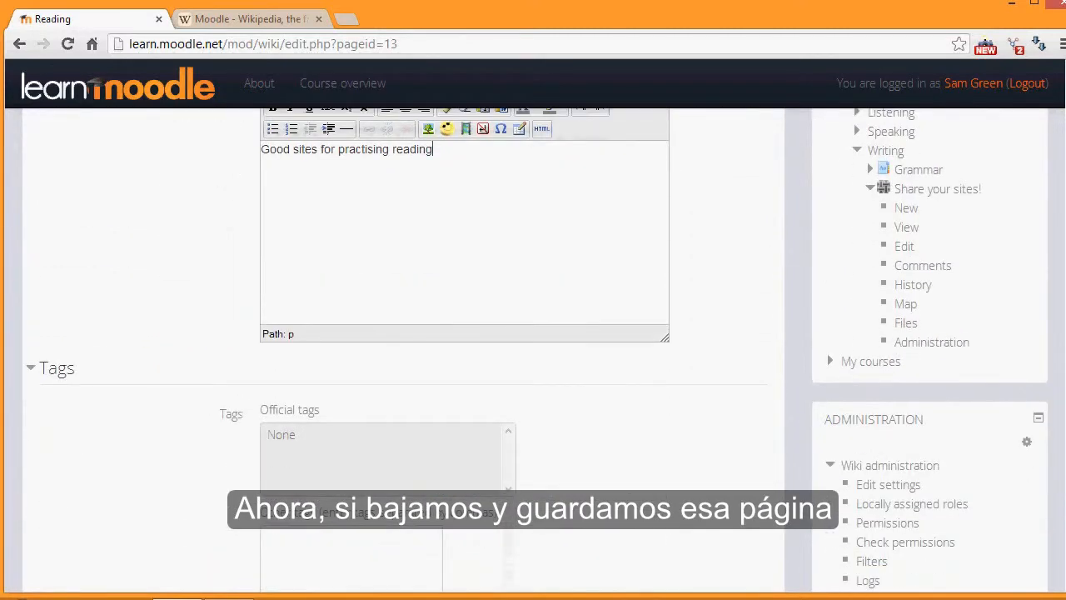
scroll(533, 350, down, 3)
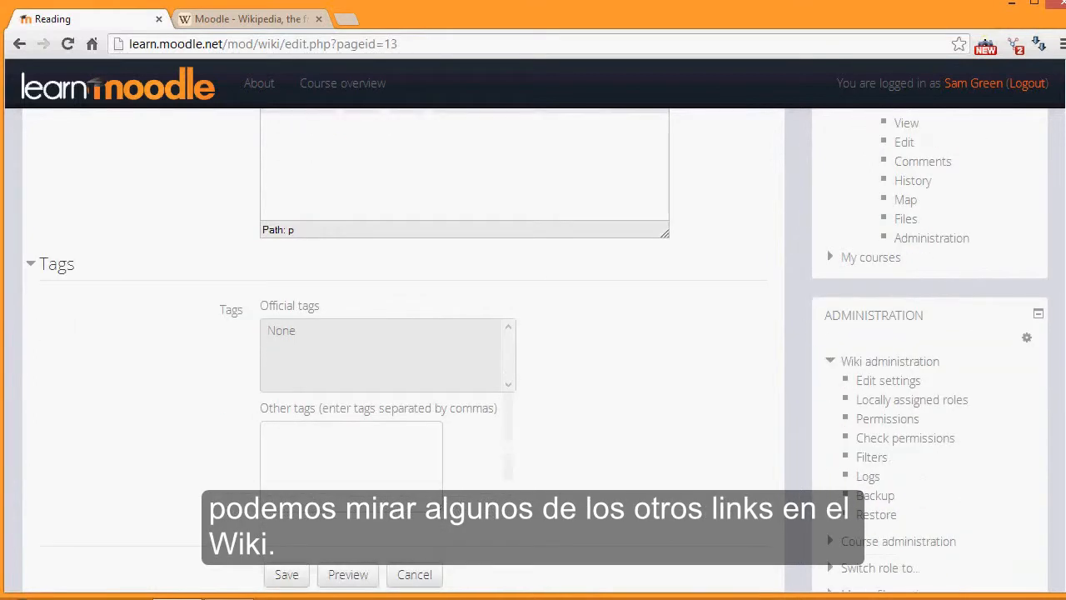
scroll(533, 350, down, 2)
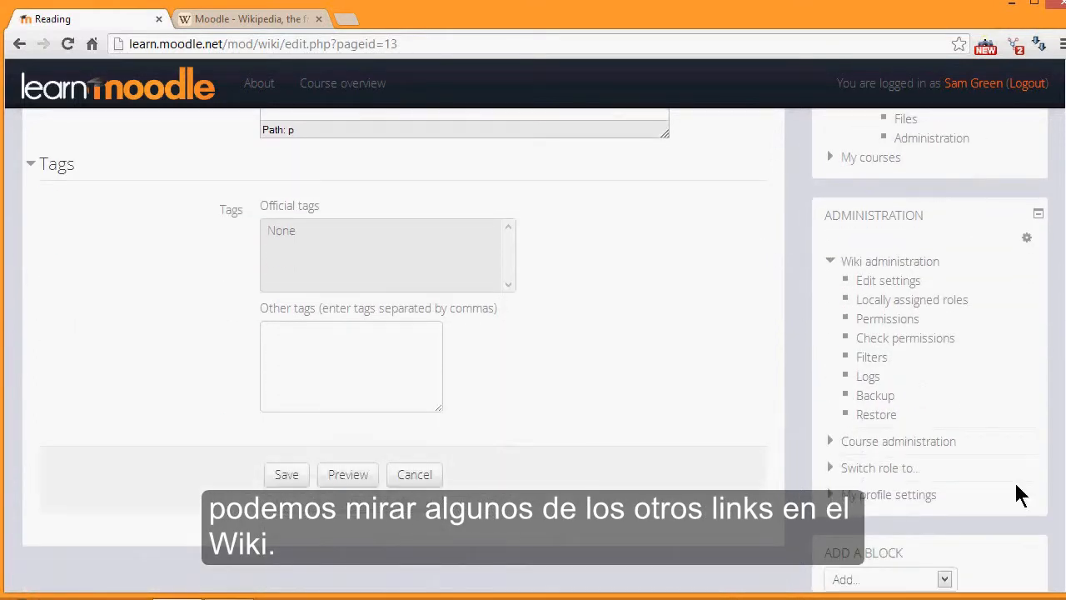
click(287, 475)
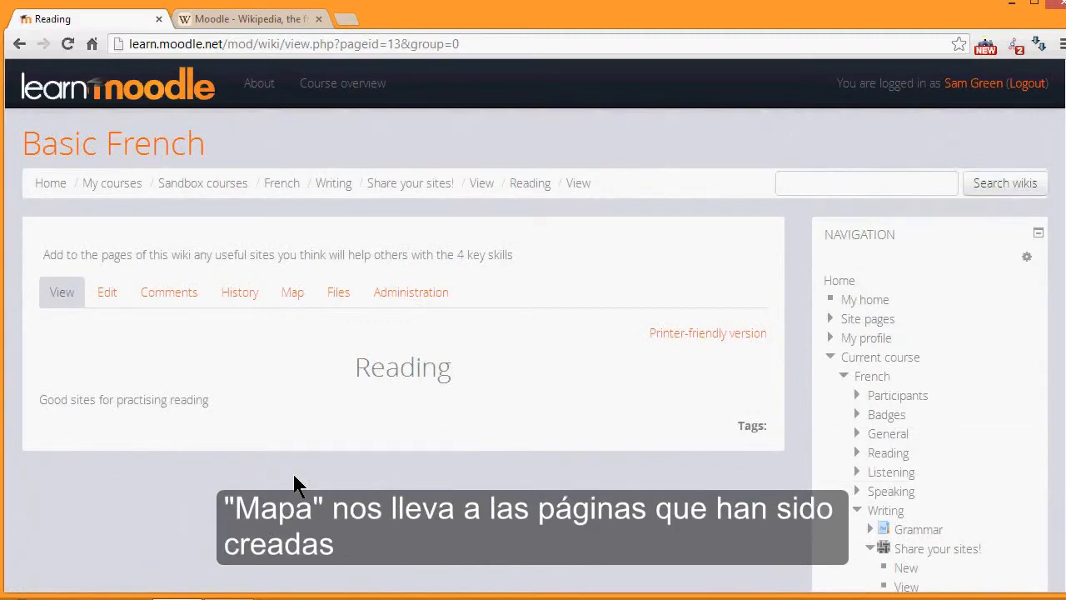
- View the wiki's page map and open the Reading page's history
click(298, 295)
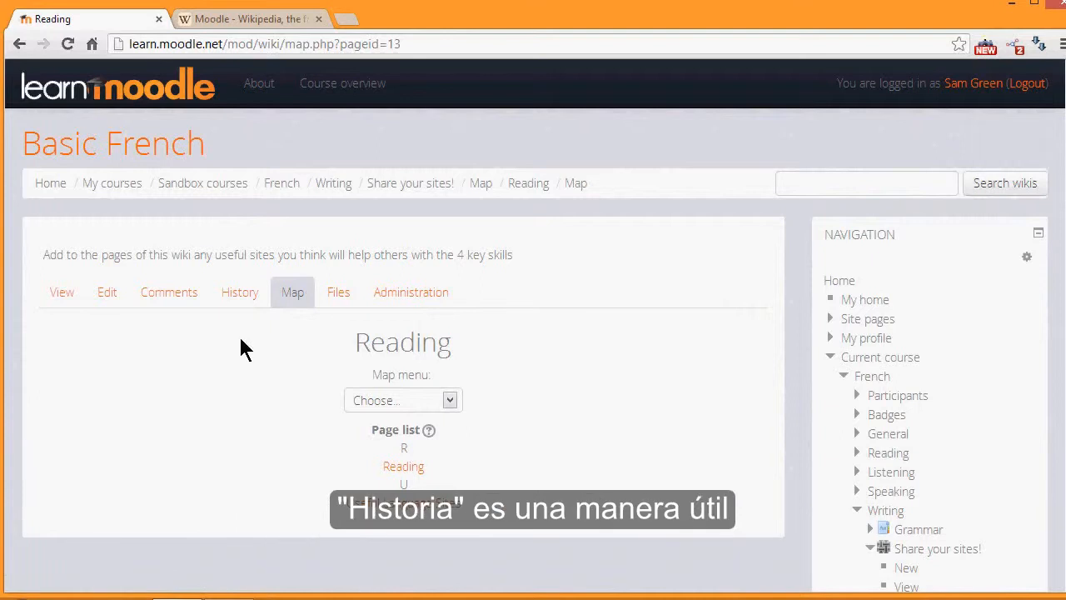
click(243, 298)
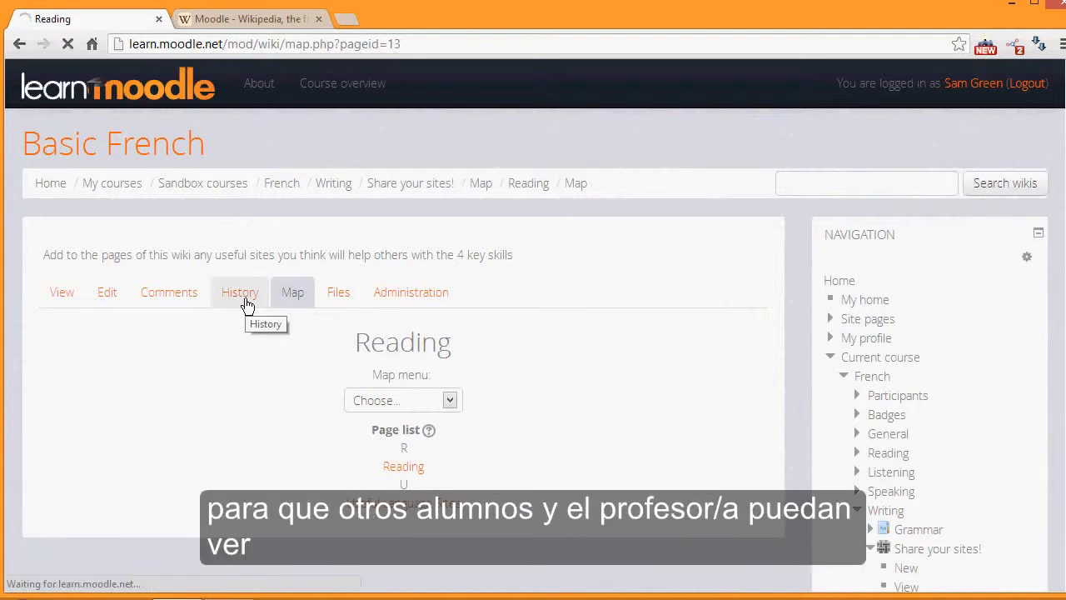